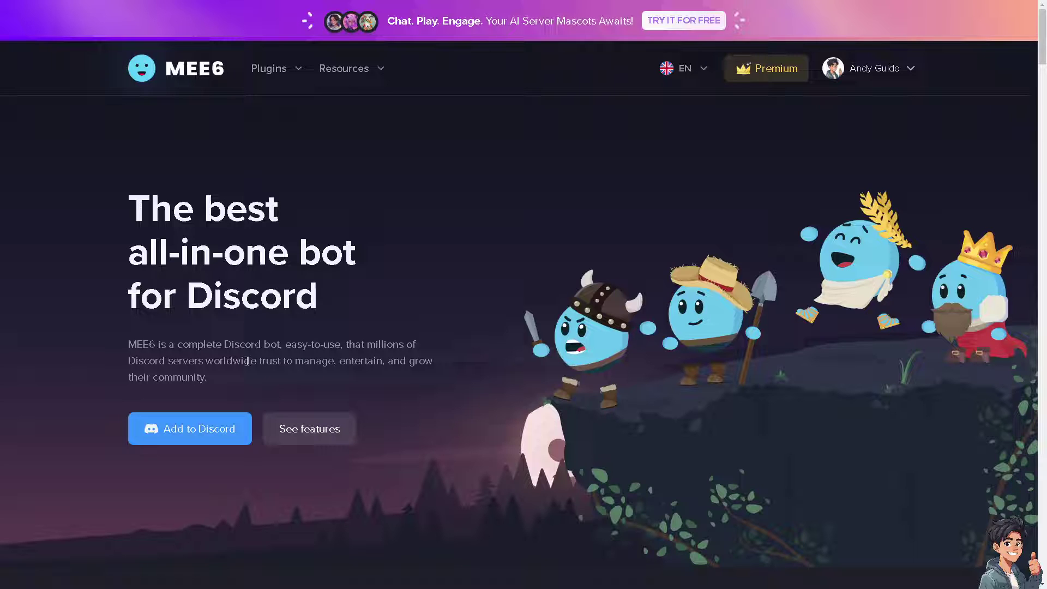
- Open the MEE6 dashboard for the How-to server, answer Yes to the satisfaction question and dismiss the review request
click(214, 435)
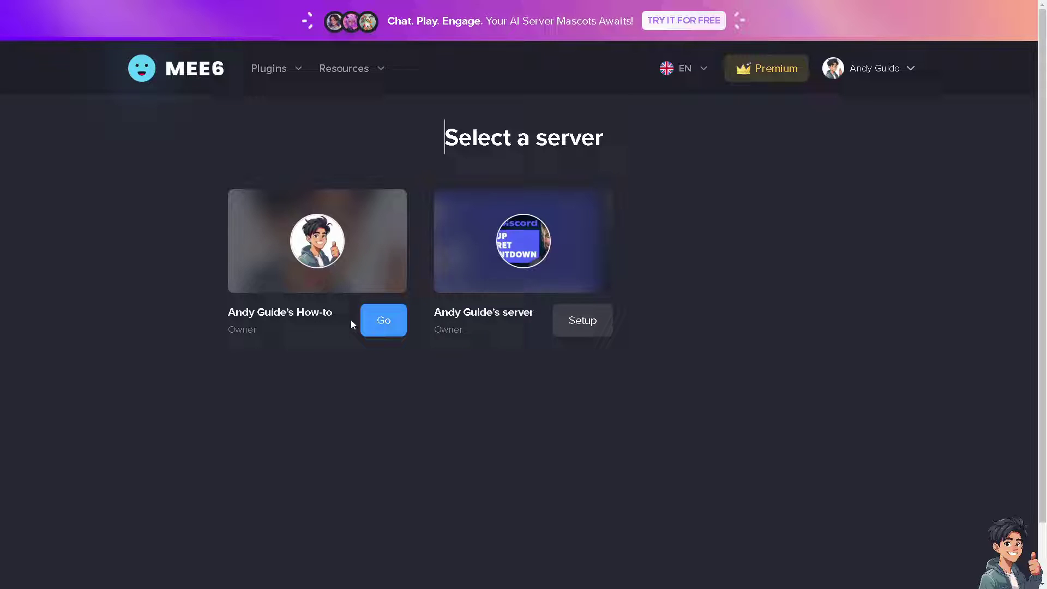
click(384, 324)
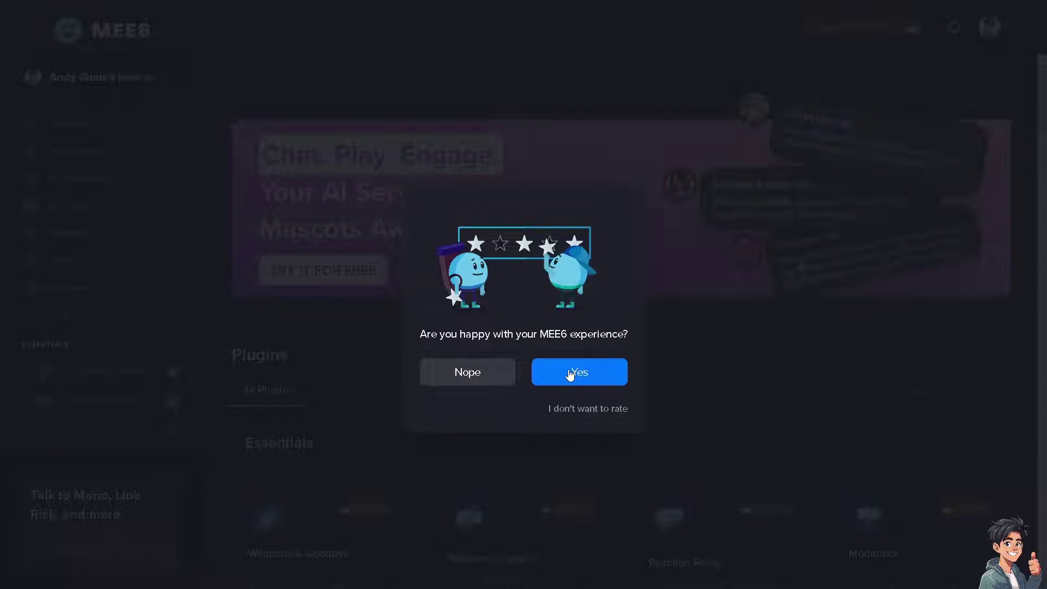
click(577, 375)
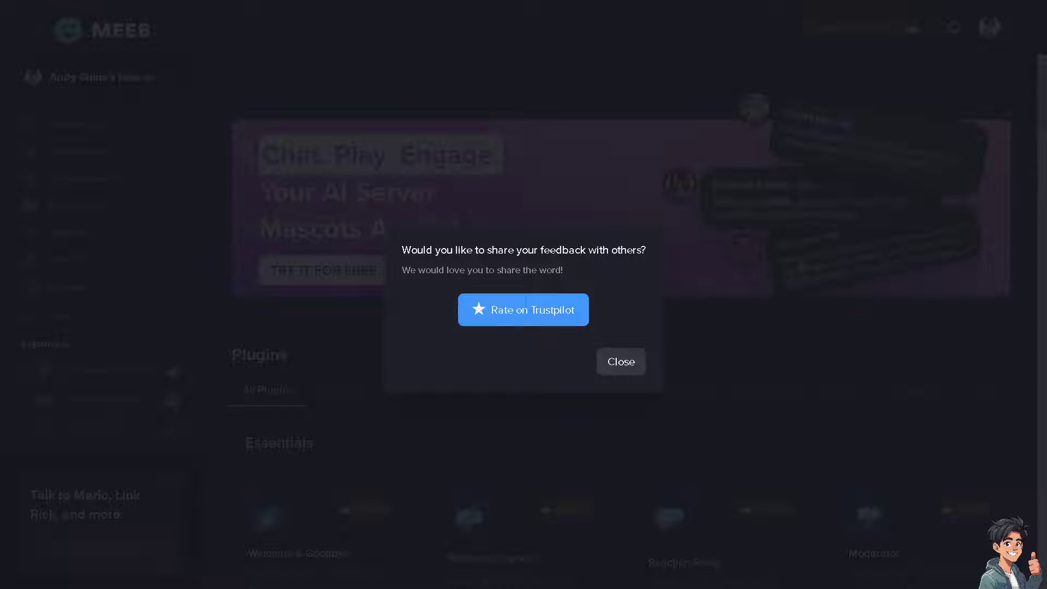
key(Escape)
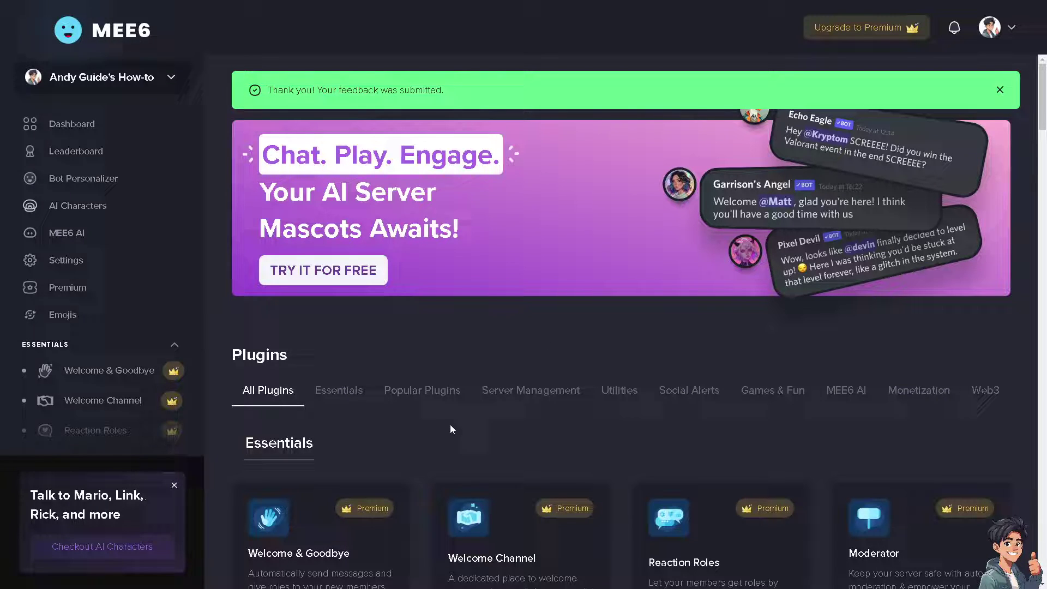
- Enable the Moderator plugin from the Essentials plugins of the server
scroll(450, 427, down, 1)
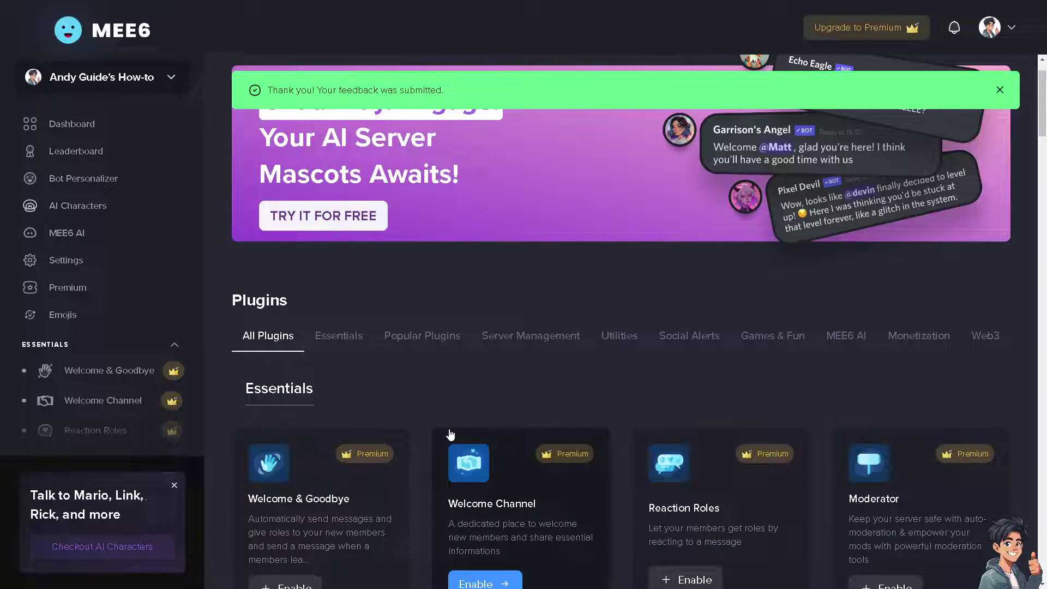
scroll(450, 434, down, 2)
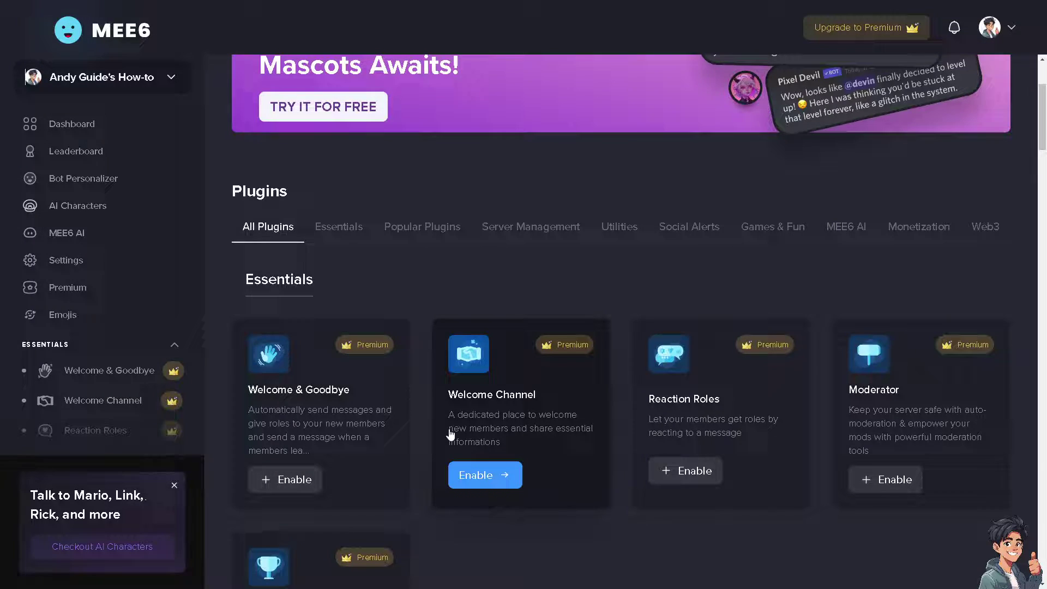
scroll(450, 435, down, 2)
scroll(372, 420, down, 2)
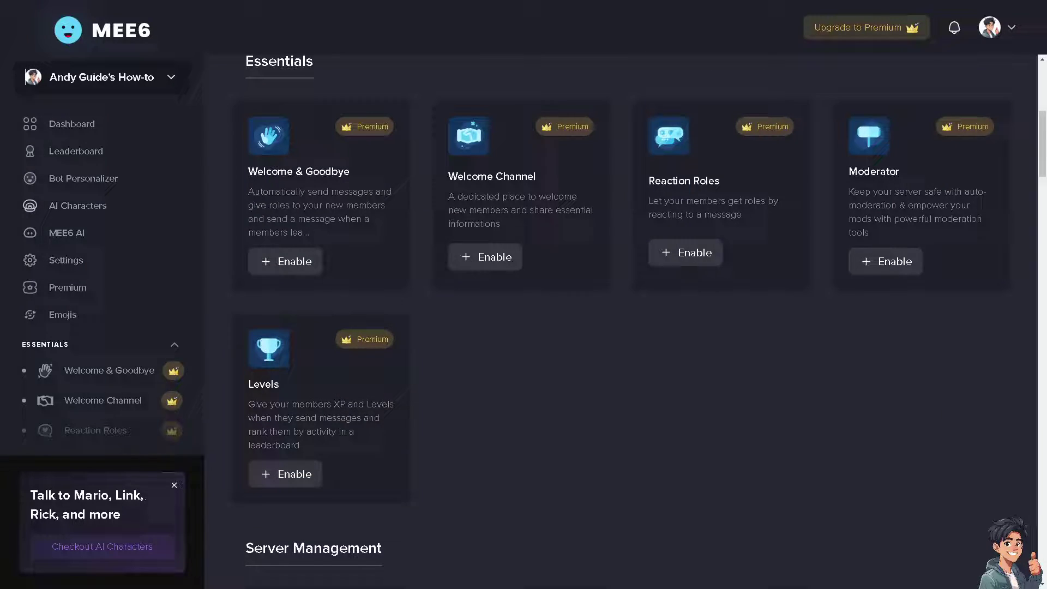
key(F11)
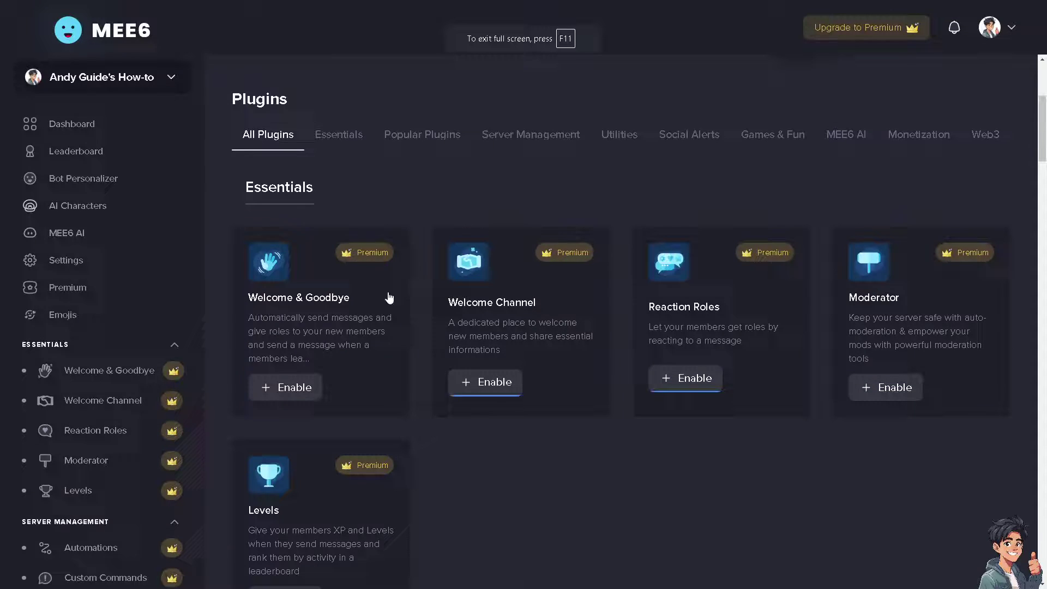
scroll(541, 425, down, 1)
scroll(584, 410, down, 5)
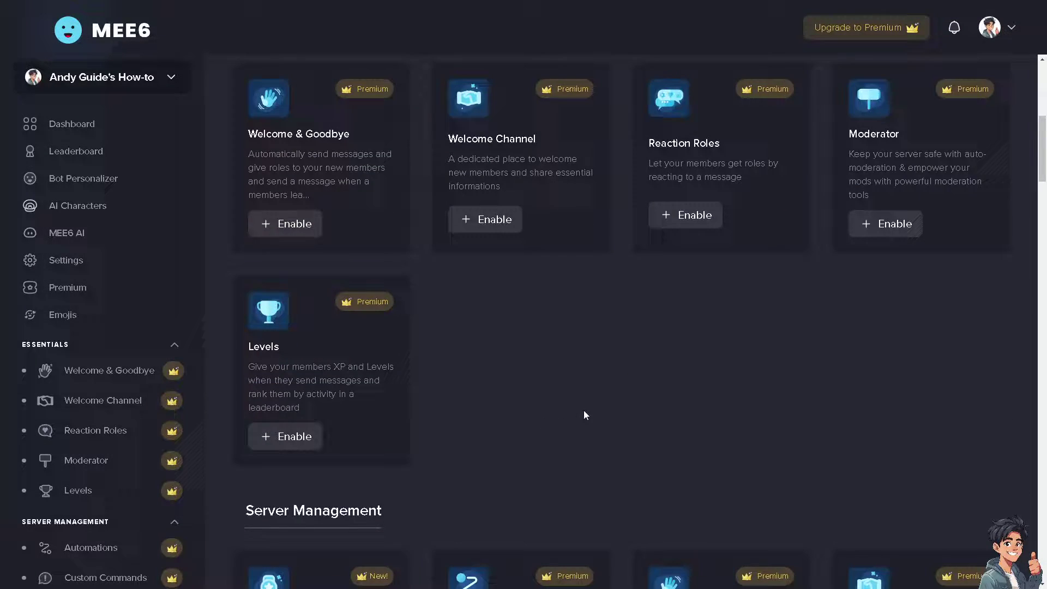
scroll(584, 408, up, 4)
scroll(584, 412, up, 1)
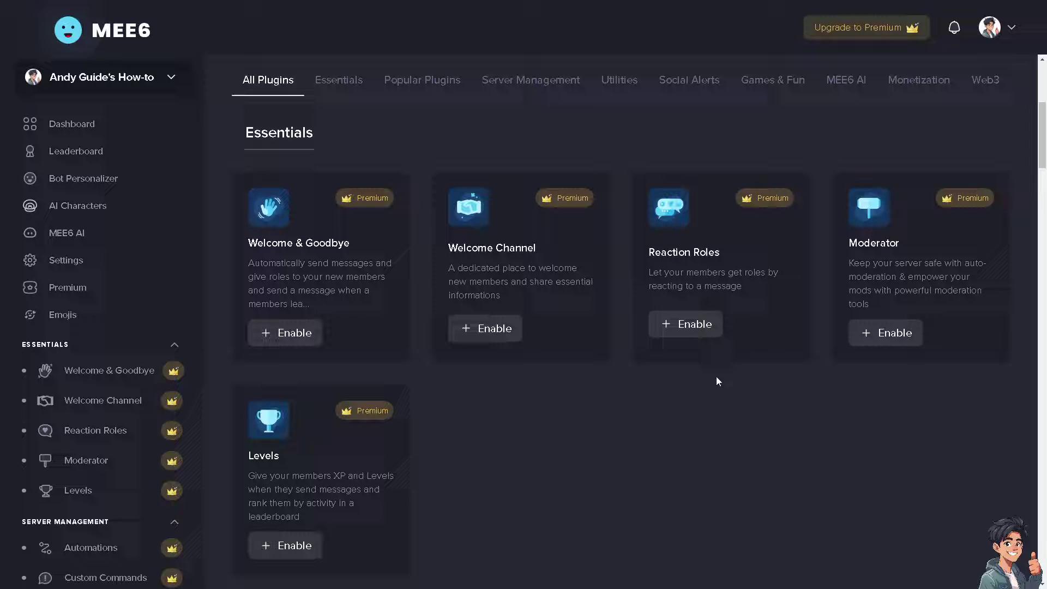
click(892, 337)
click(546, 330)
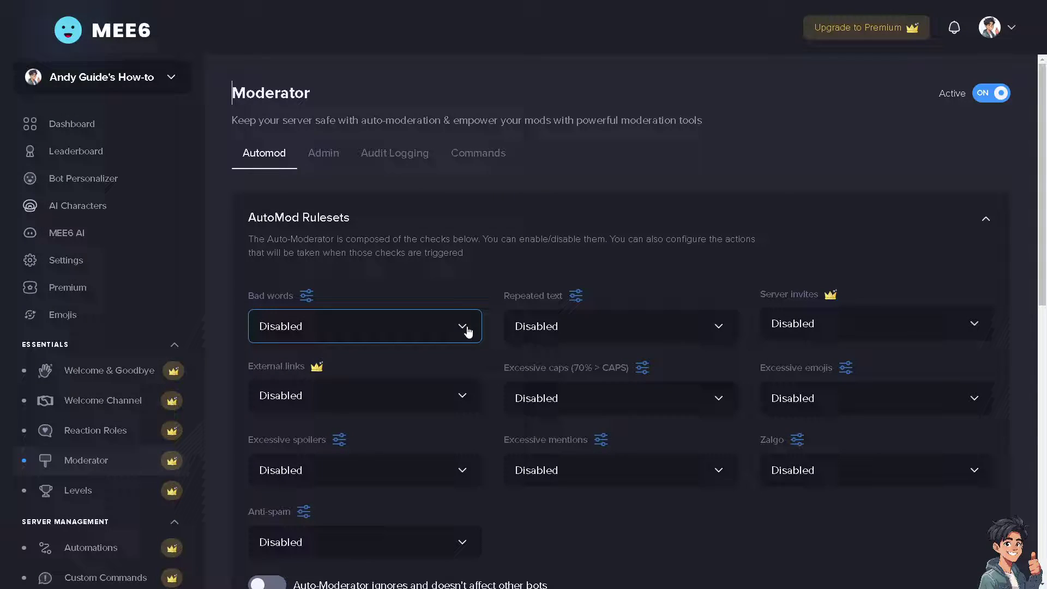
- View the Bad words rule's action options and make the Auto-Moderator ignore other bots
click(465, 329)
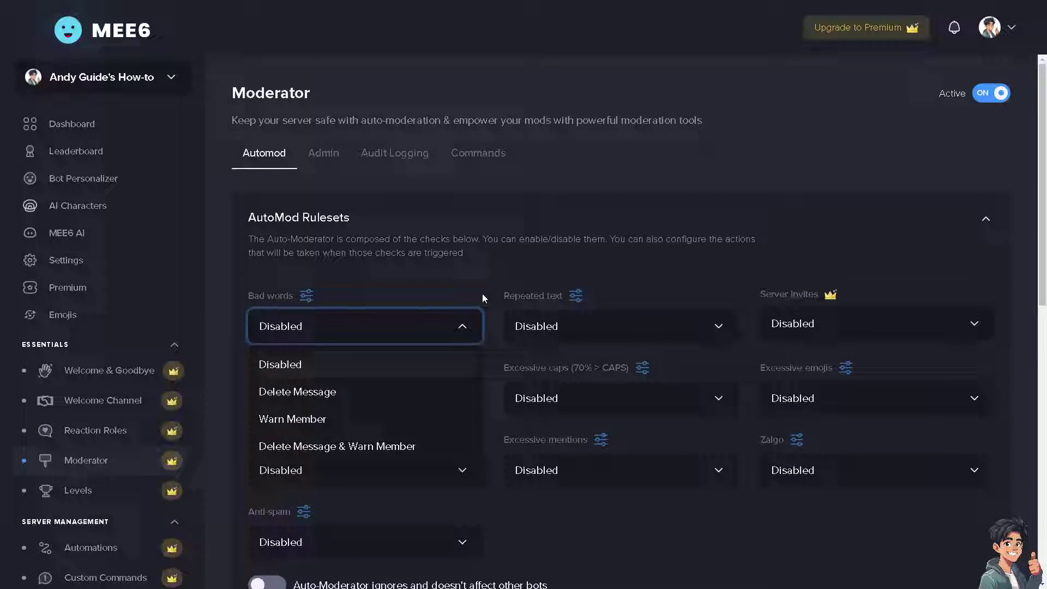
scroll(483, 300, down, 6)
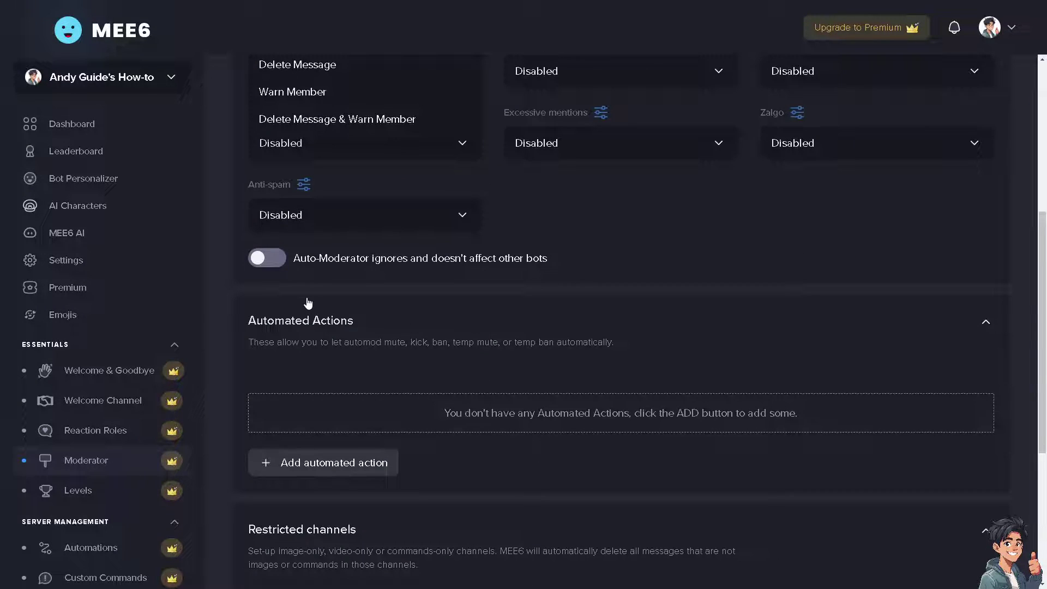
click(280, 261)
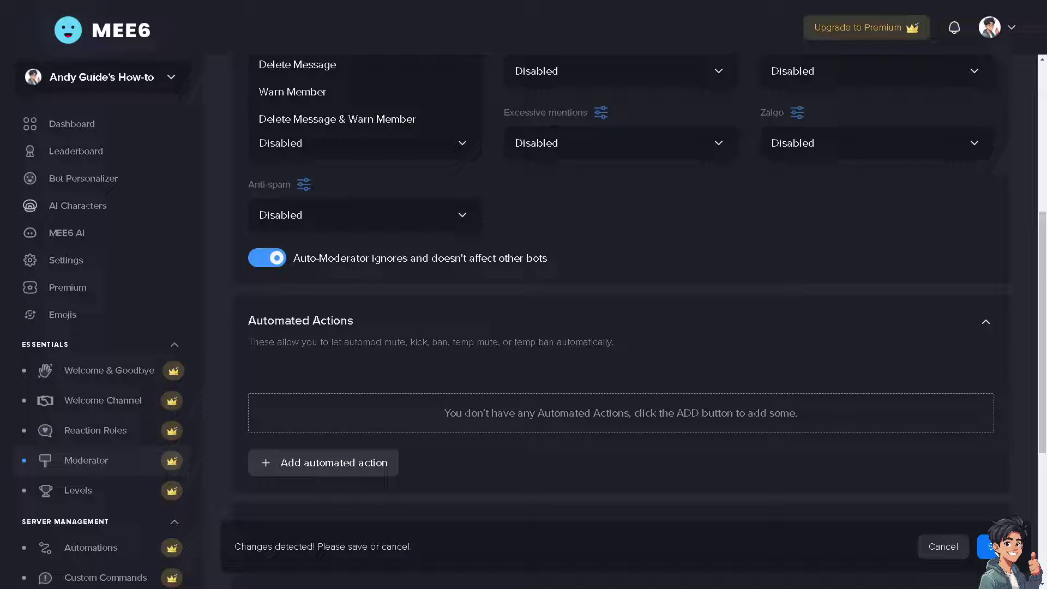
click(582, 401)
scroll(561, 397, down, 1)
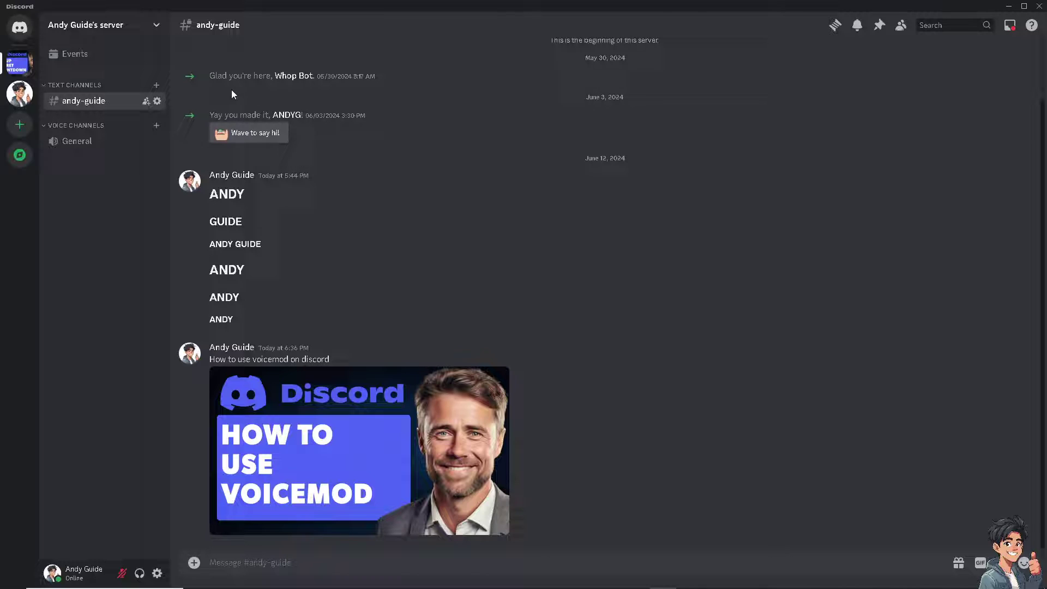
click(156, 26)
click(100, 101)
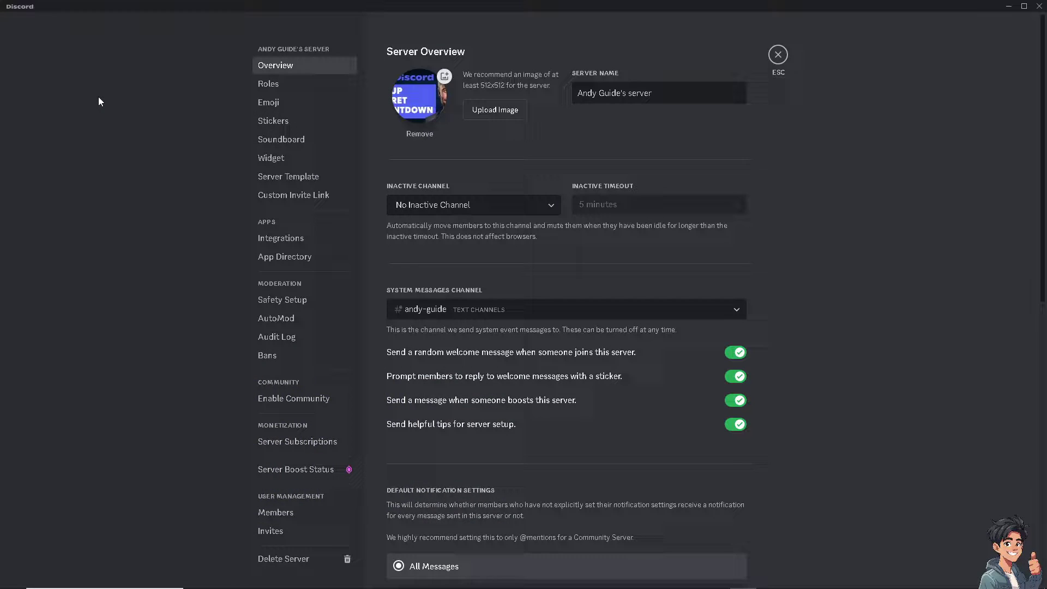
click(299, 90)
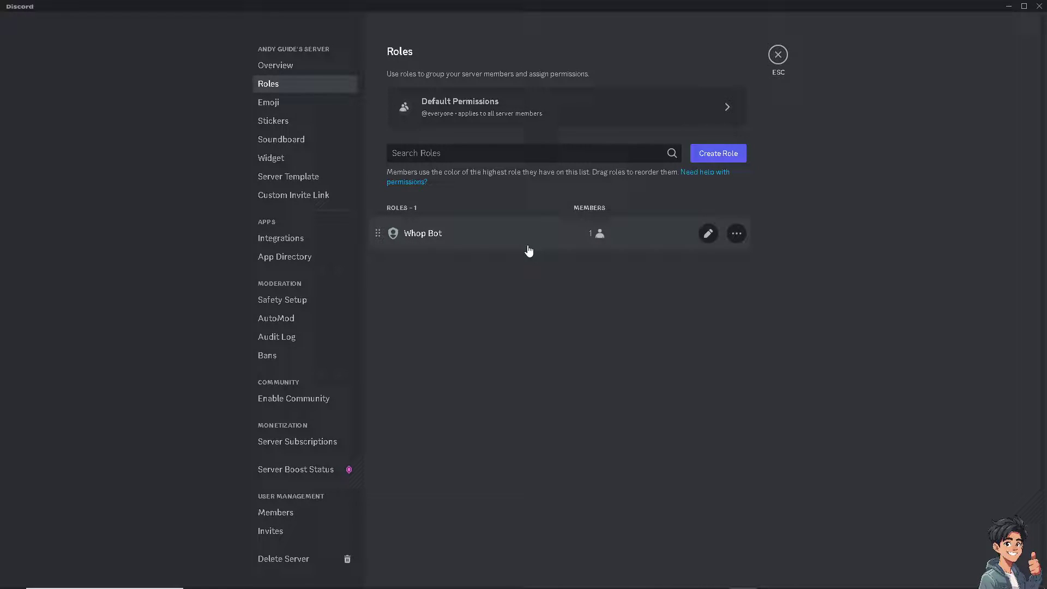
click(778, 54)
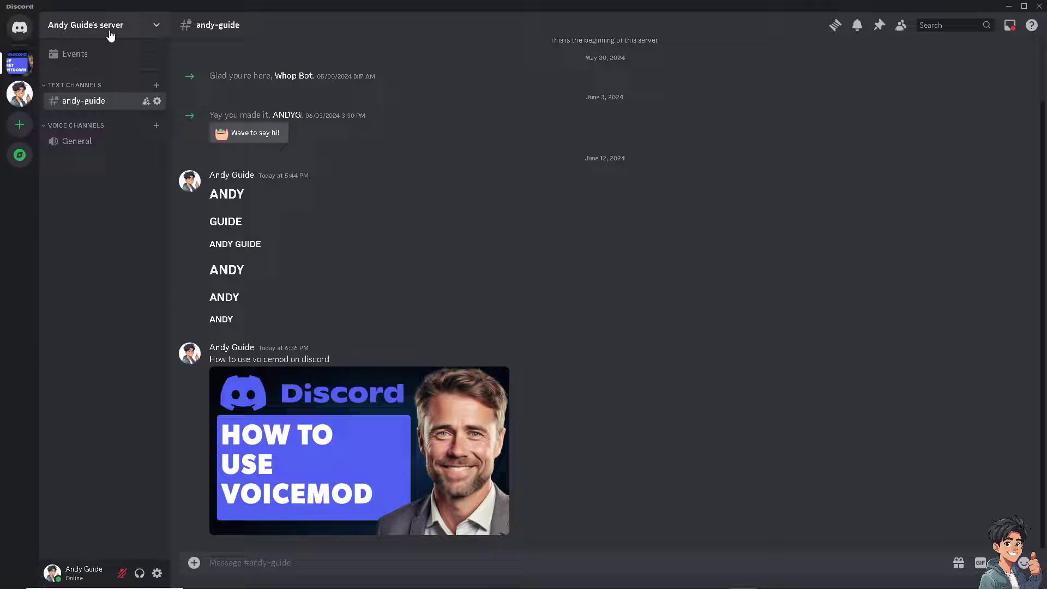
- In Discord, switch to the How-to server and open its Roles settings
click(19, 94)
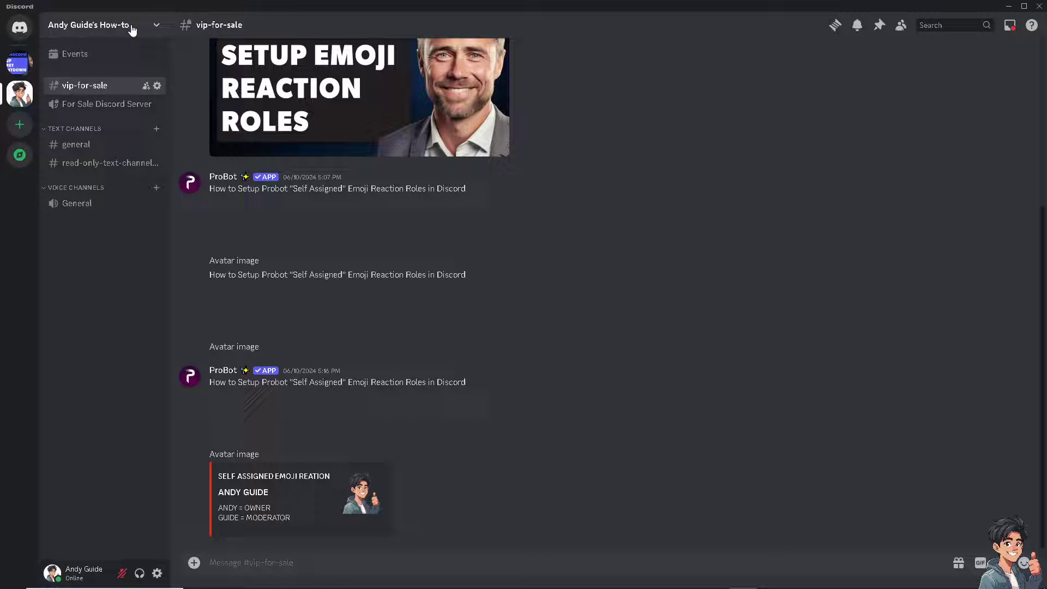
click(152, 28)
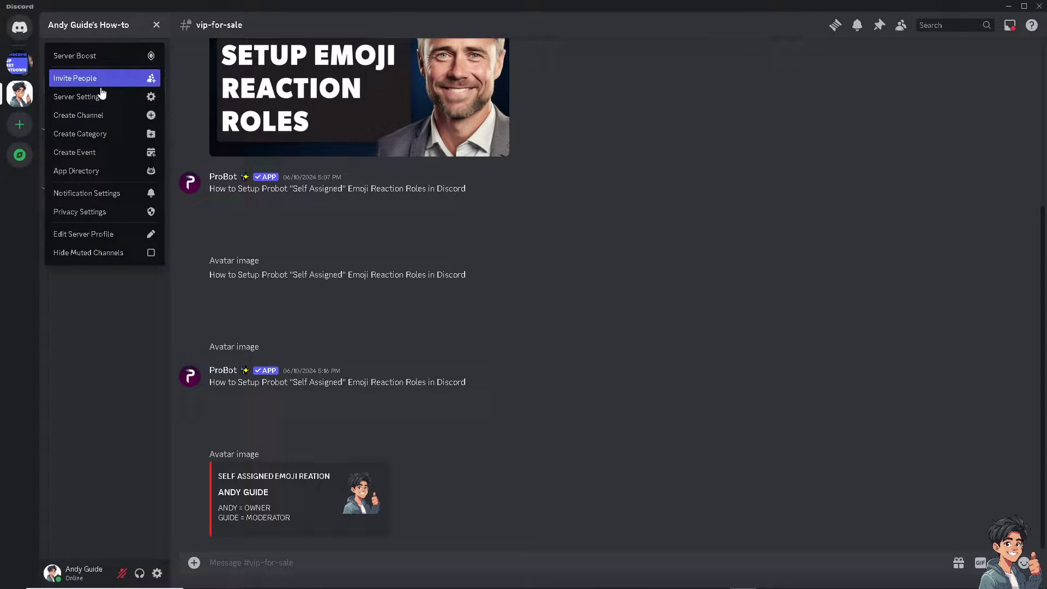
click(98, 94)
click(297, 87)
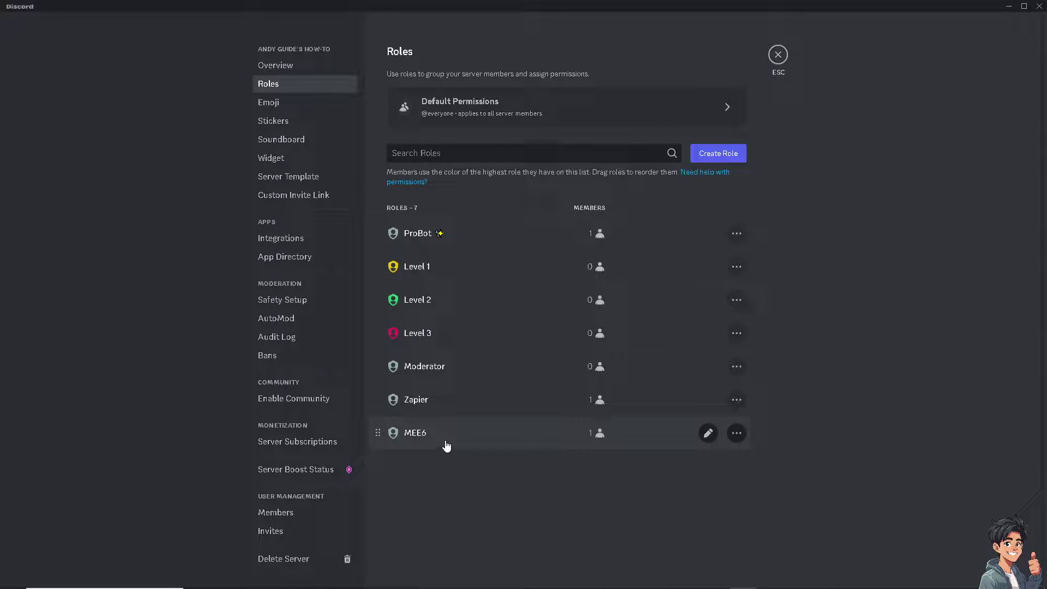
- Move the MEE6 role to the top of the role list, above ProBot, and save the changes
click(421, 434)
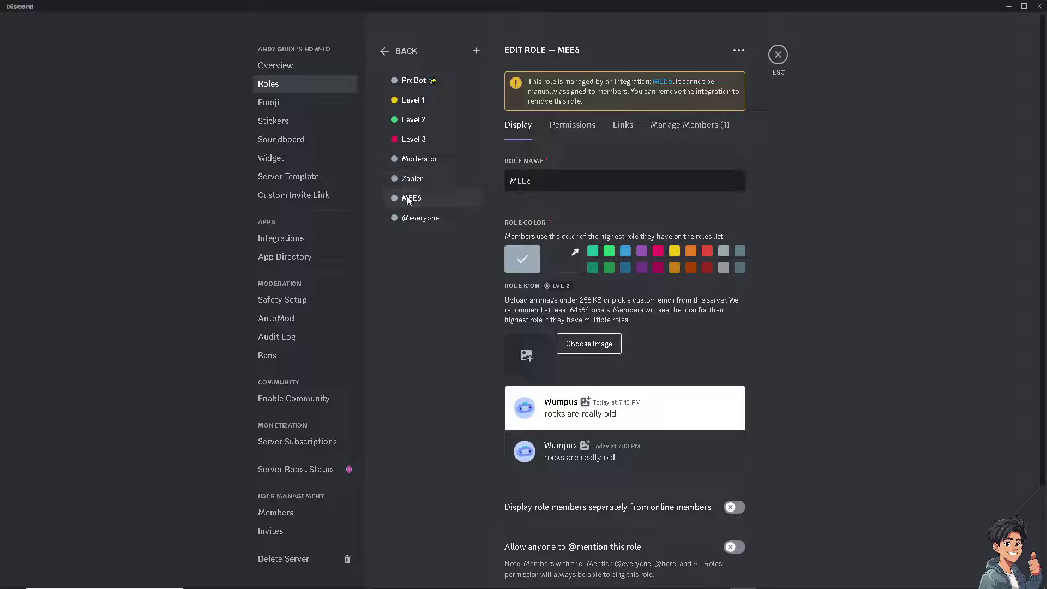
click(393, 52)
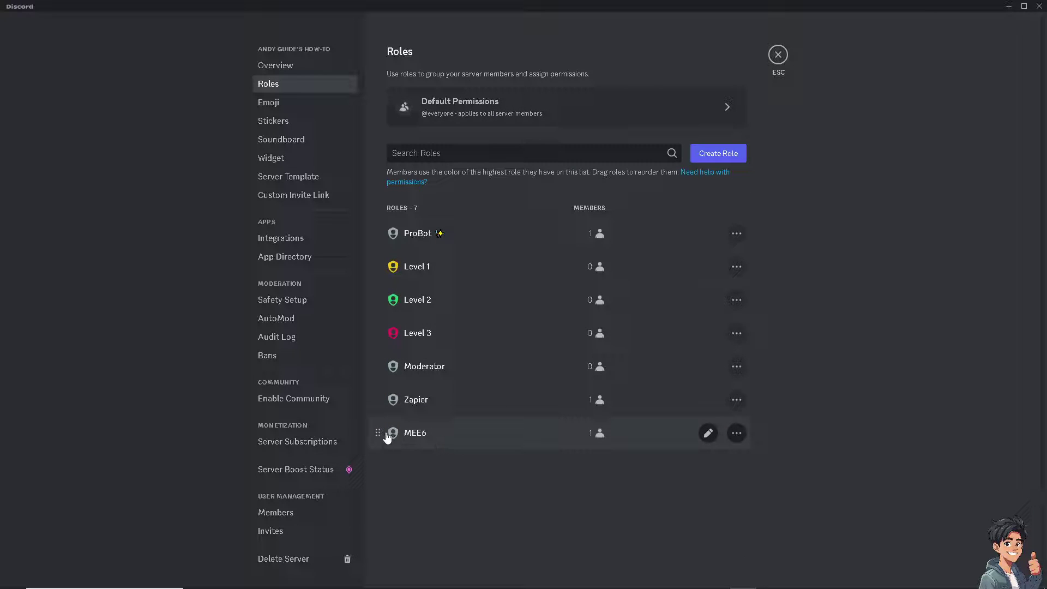
drag(379, 428, 383, 202)
drag(385, 432, 404, 205)
drag(412, 433, 428, 223)
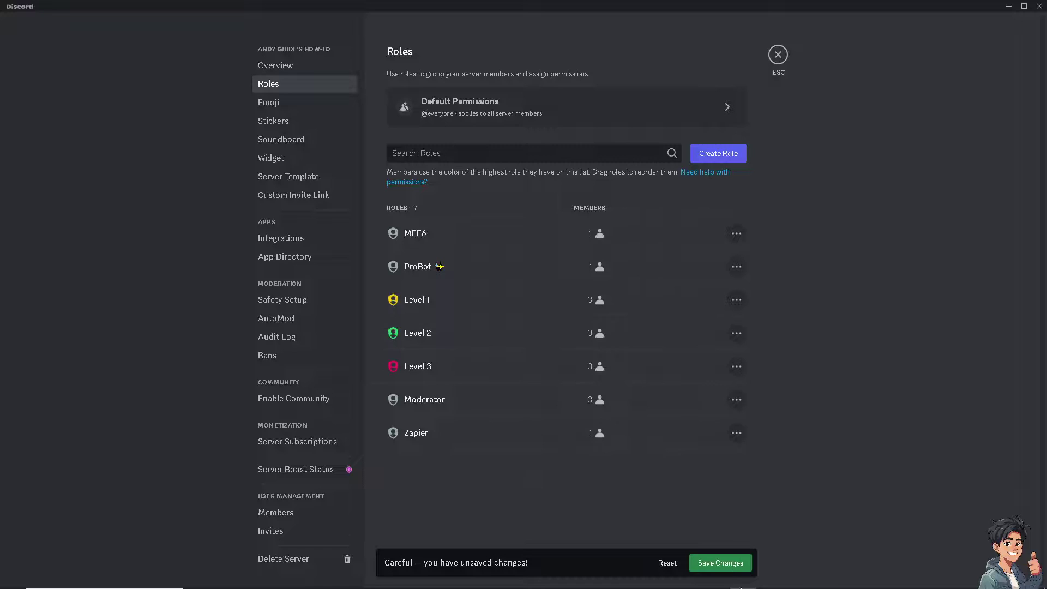
click(720, 563)
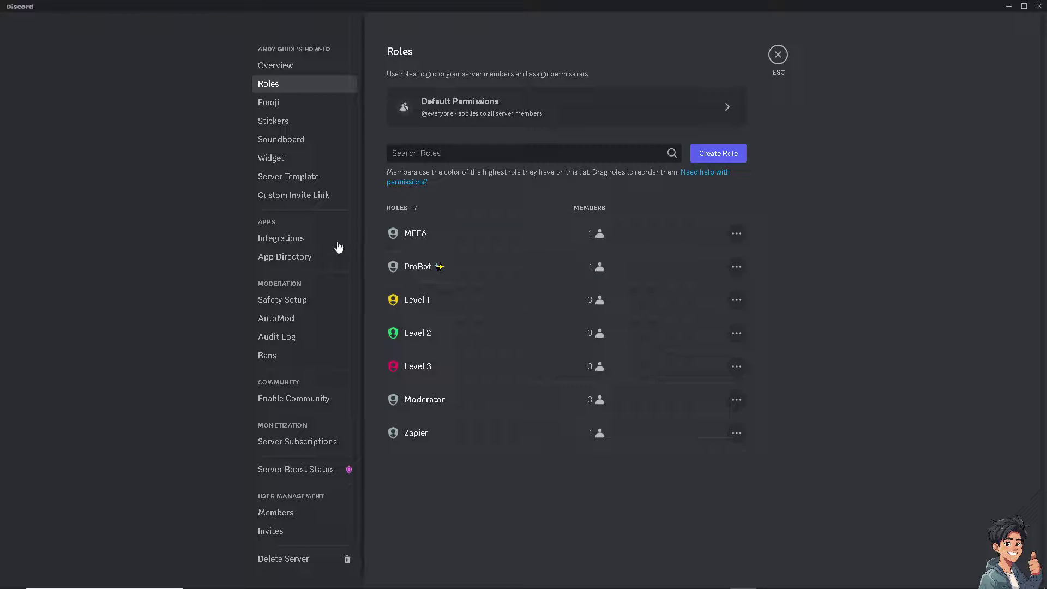
- Close the server settings and send the command !clear in the general text channel
click(779, 55)
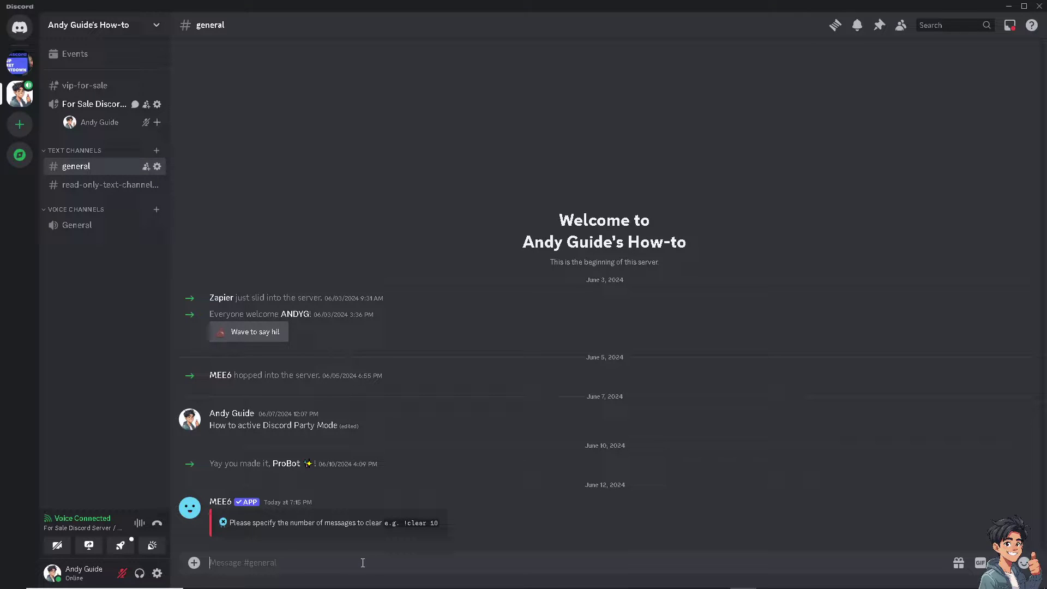
text(!clear)
key(Return)
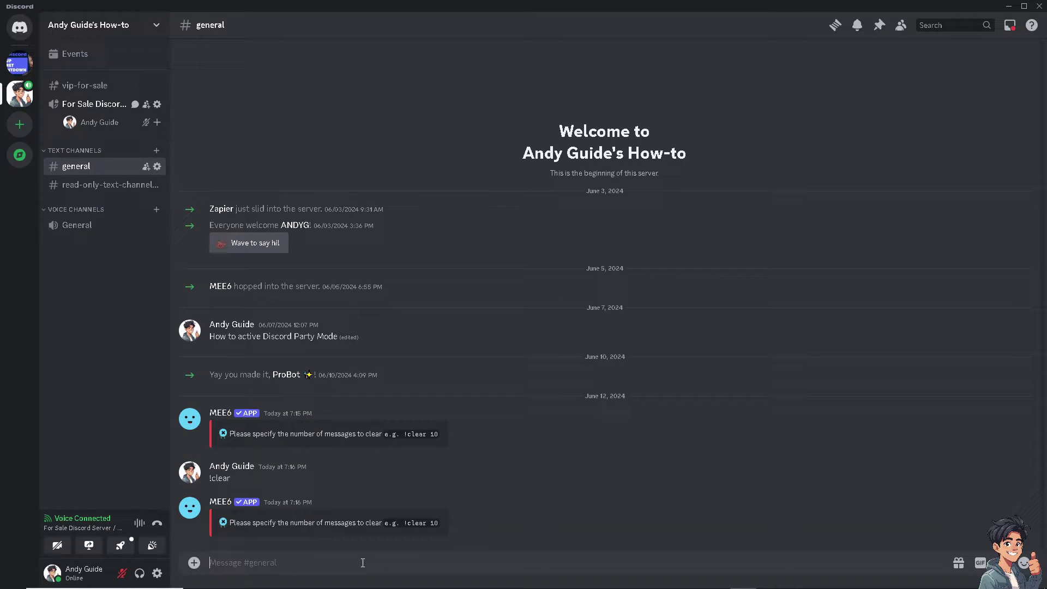